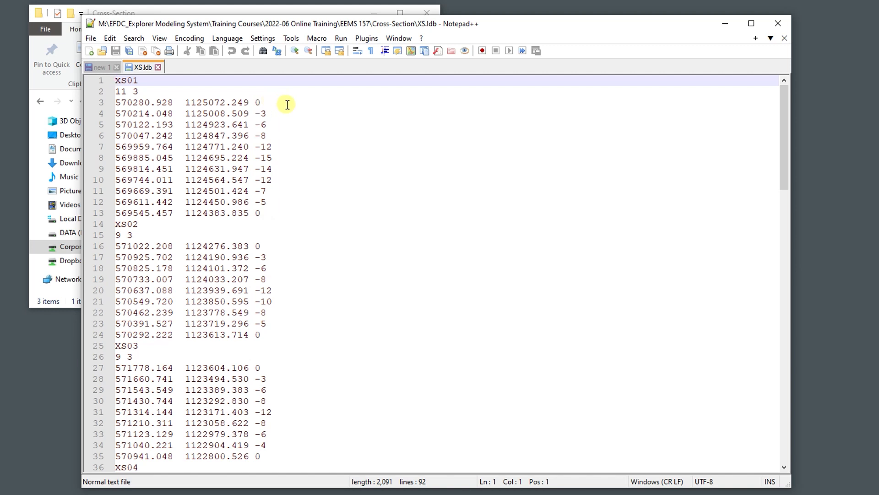
# Scroll through the XS.ldb cross-section file in the text editor to review its data.
pyautogui.scroll(-3, 339, 160)
pyautogui.scroll(-17, 339, 160)
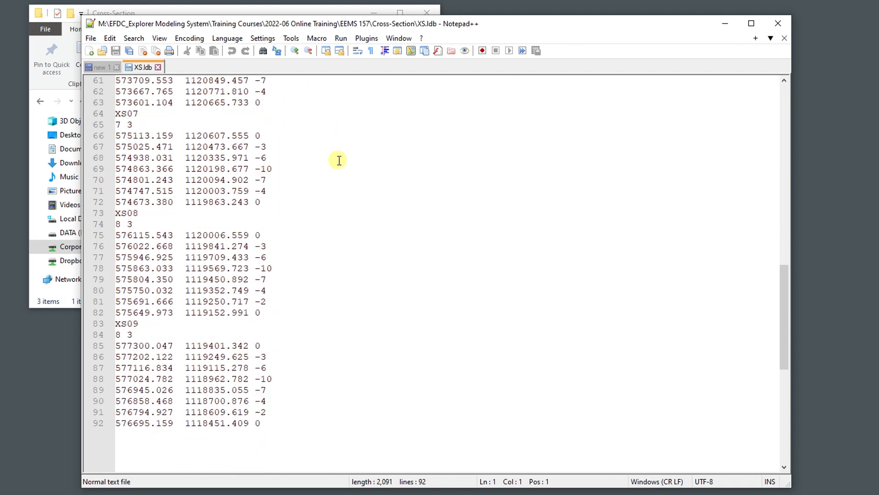
pyautogui.scroll(14, 338, 160)
pyautogui.scroll(6, 339, 160)
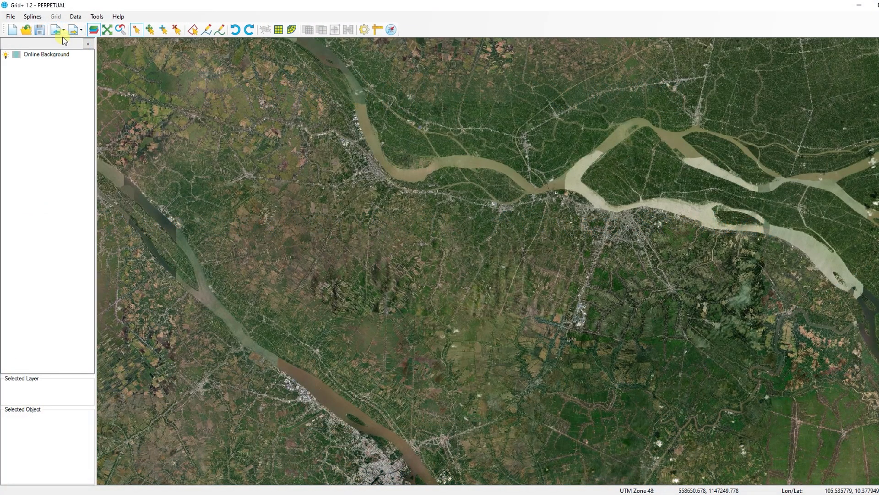
# Import the cross-section file XS.ldb from the Cross-Section folder.
pyautogui.click(63, 32)
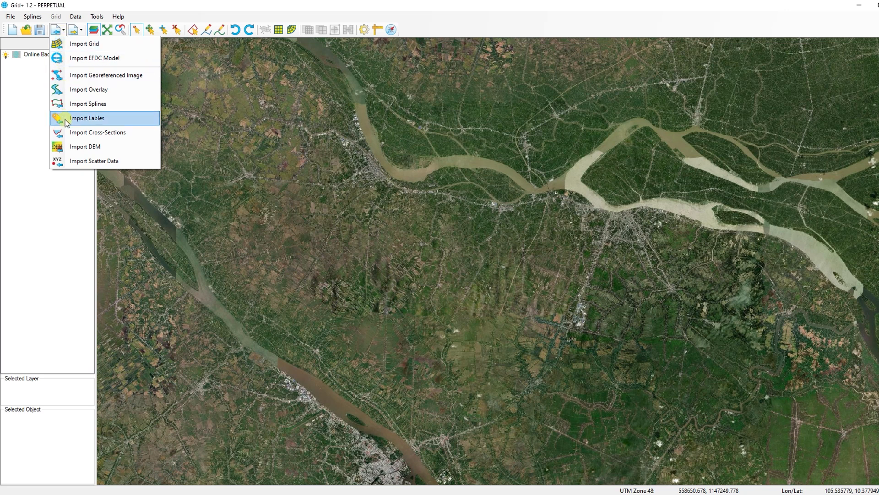
pyautogui.click(92, 132)
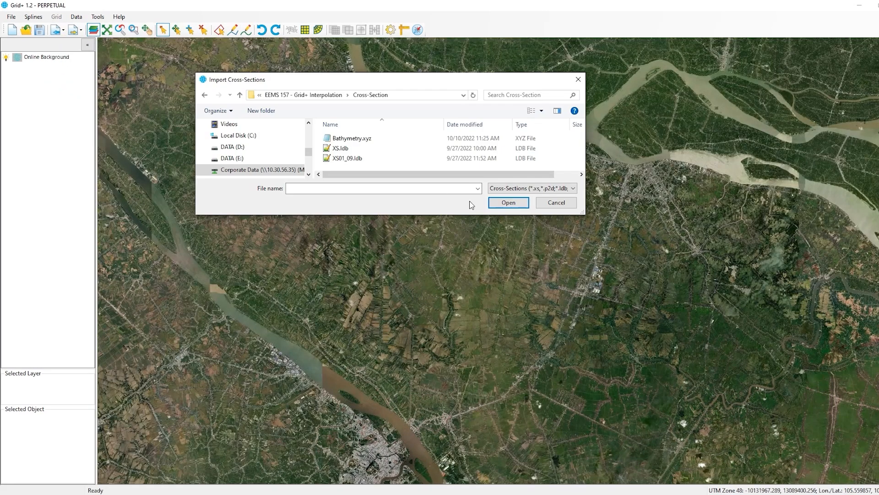
pyautogui.click(342, 148)
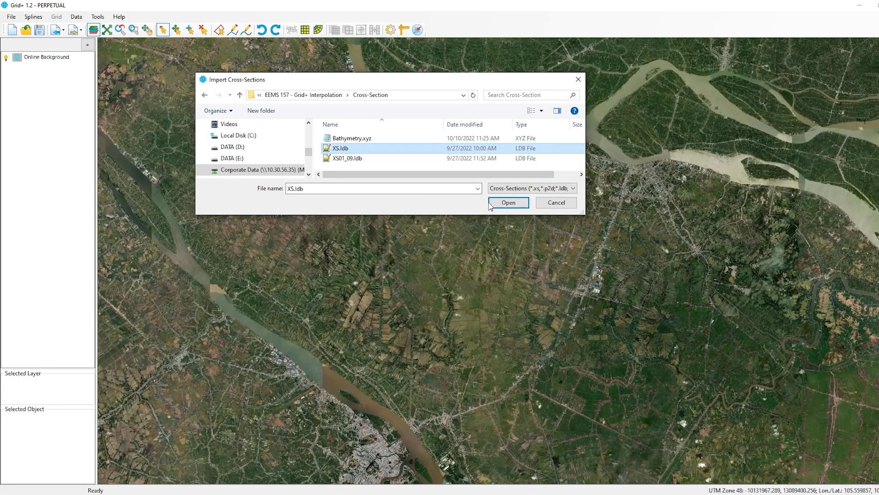
pyautogui.click(504, 204)
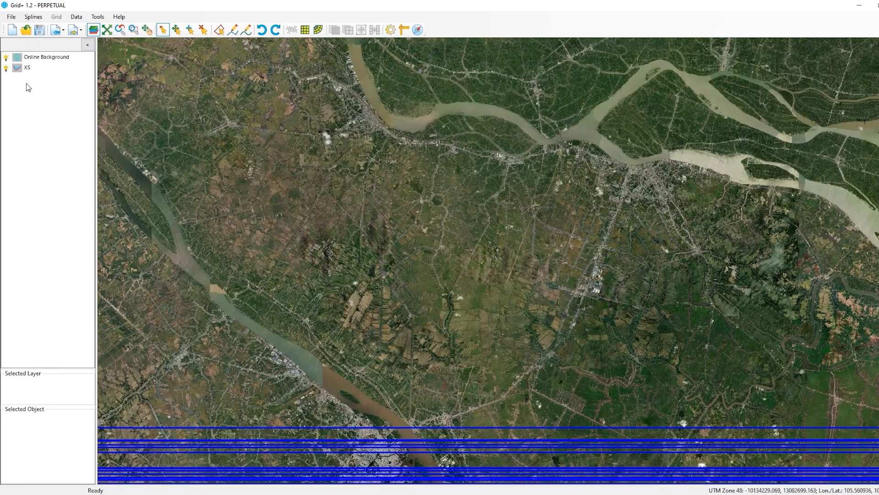
# Define the XS layer's coordinate system as UTM, Northern Hemisphere, UTM Zone 48 (102°E – 108°E).
pyautogui.click(28, 69)
pyautogui.rightClick(54, 69)
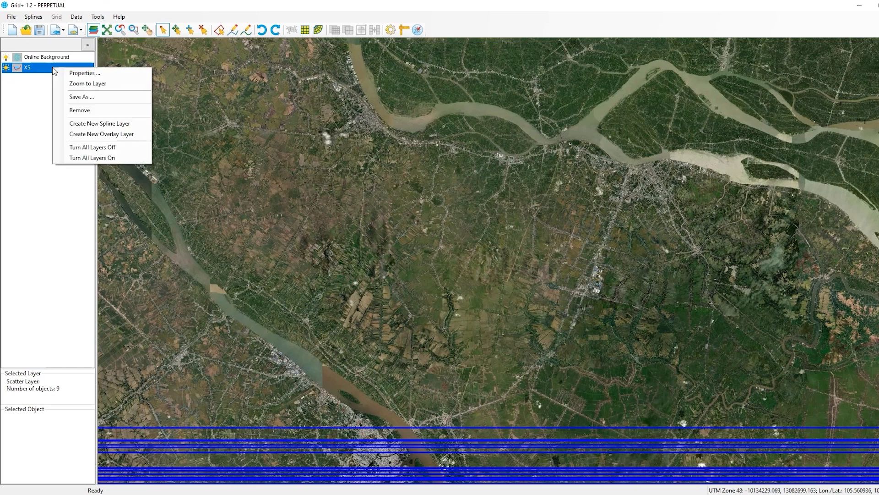
pyautogui.click(80, 74)
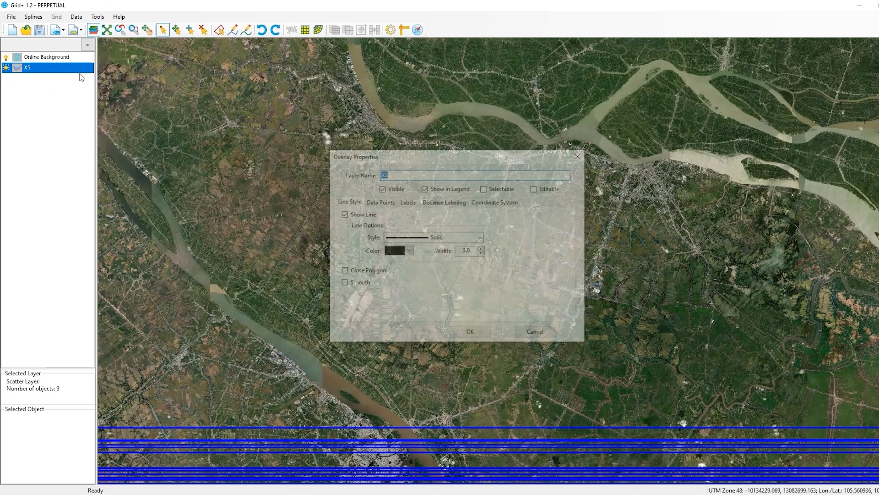
pyautogui.click(495, 204)
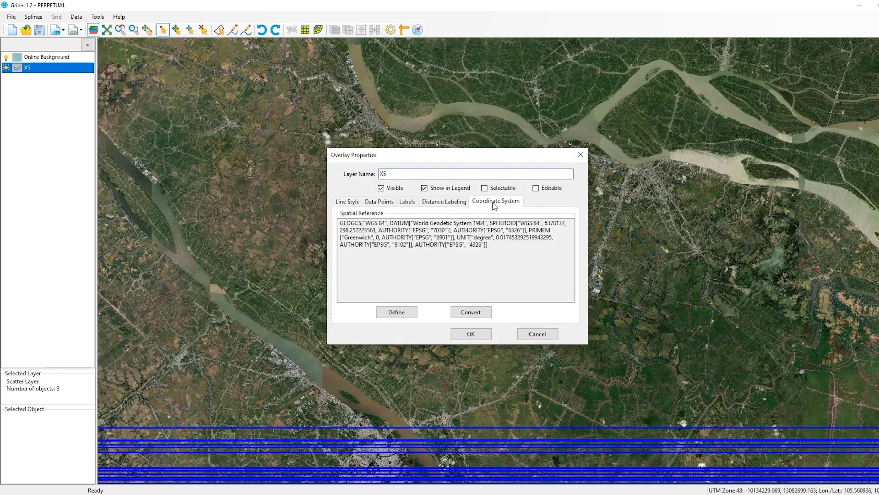
pyautogui.click(408, 315)
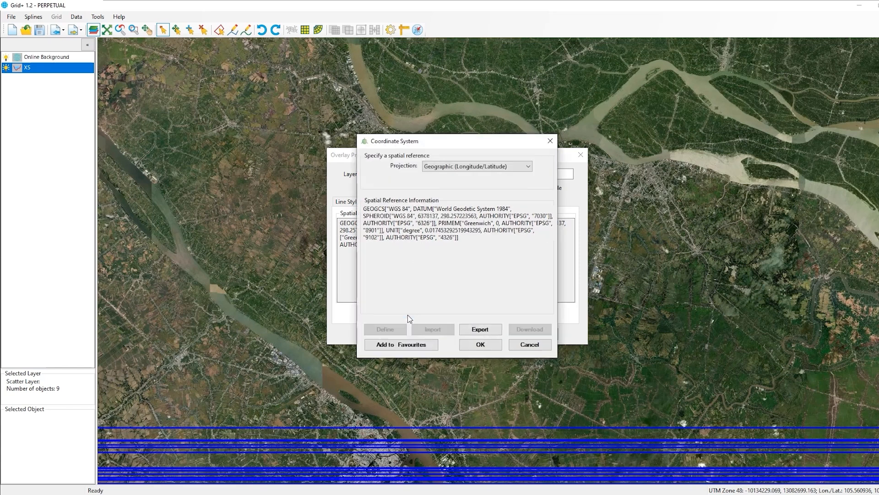
pyautogui.click(529, 167)
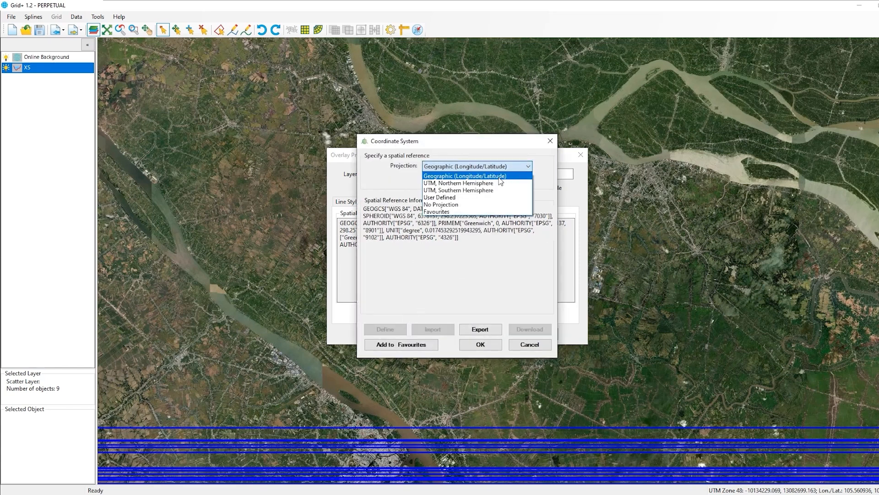
pyautogui.click(529, 183)
pyautogui.click(529, 179)
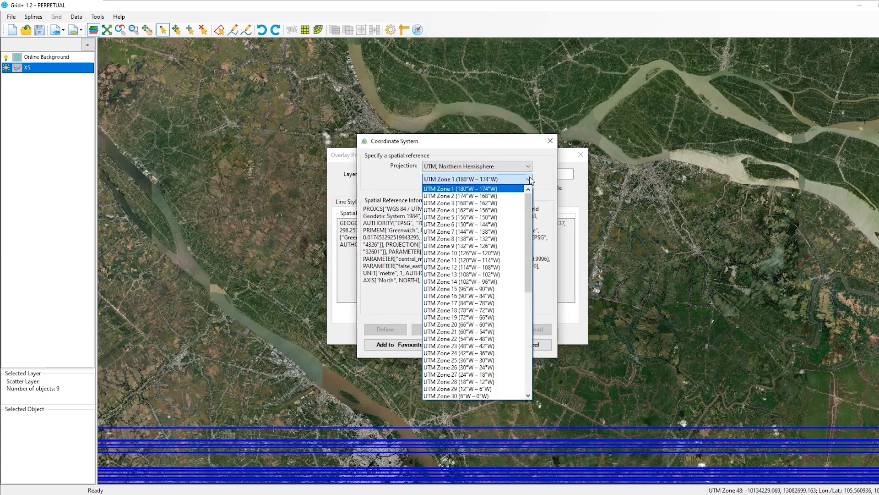
pyautogui.scroll(-7, 470, 372)
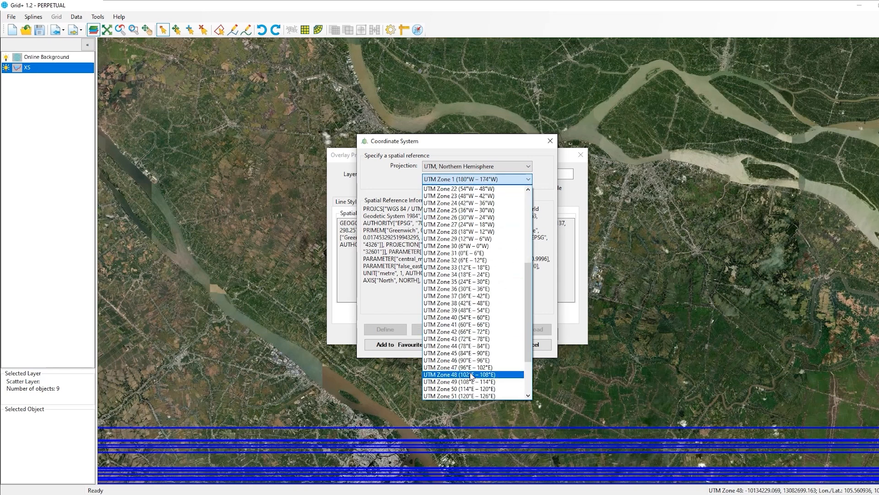
pyautogui.click(470, 372)
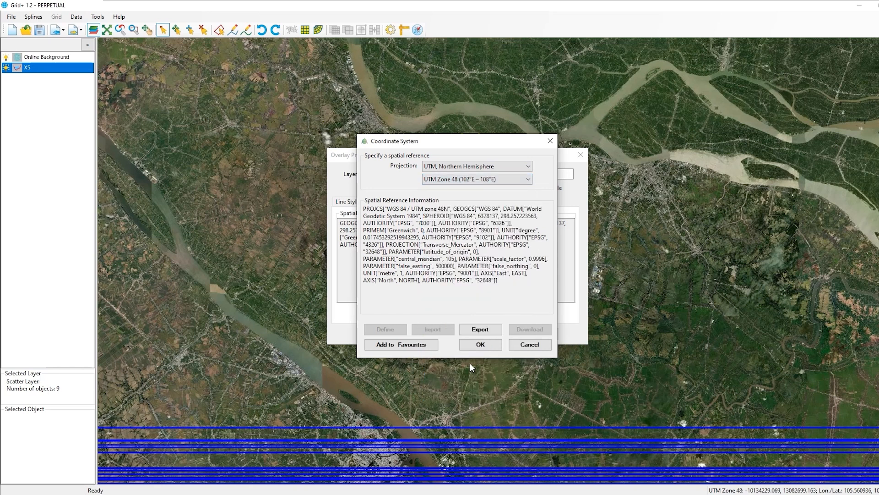
pyautogui.click(476, 345)
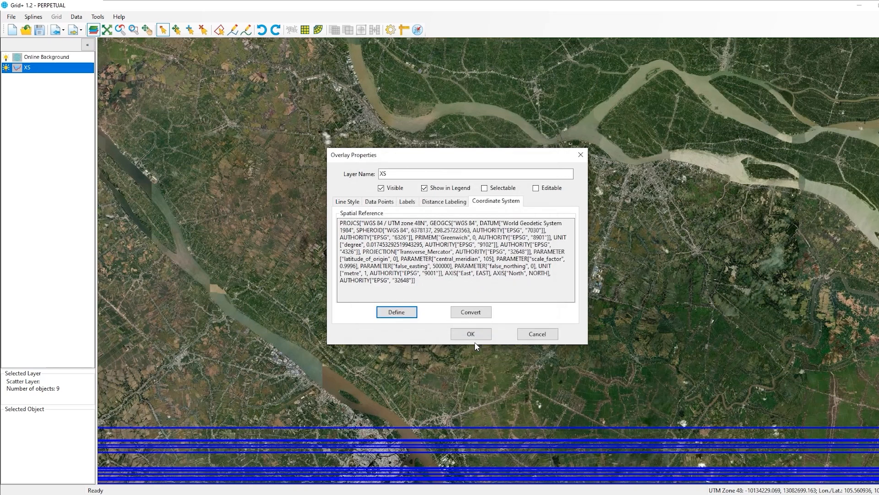
pyautogui.click(472, 336)
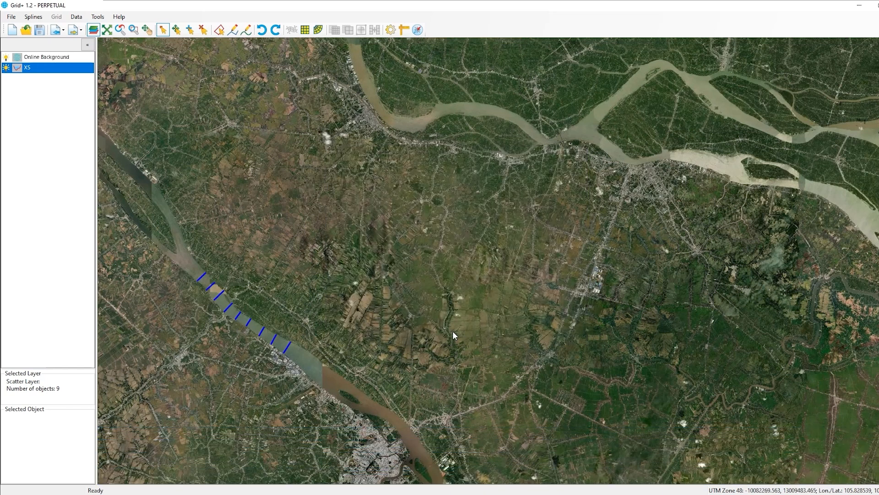
# Set the cross-section elevation display range to -15, 0 m.
pyautogui.rightClick(51, 68)
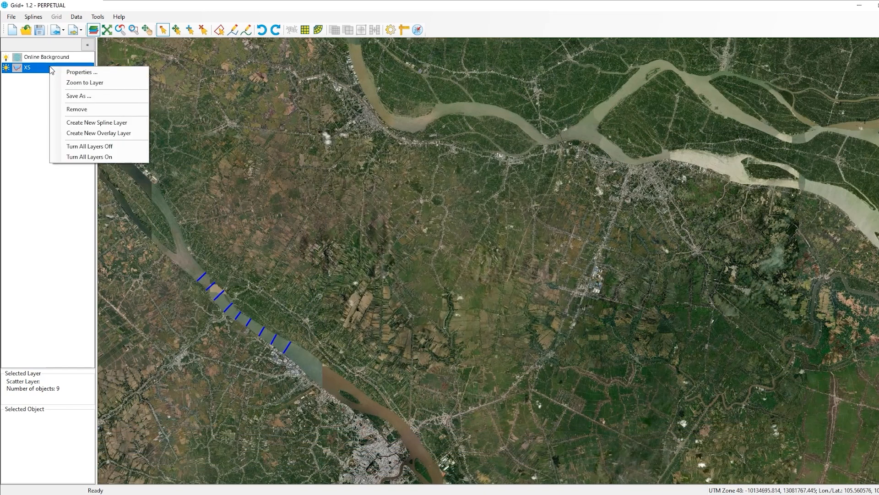
pyautogui.click(72, 83)
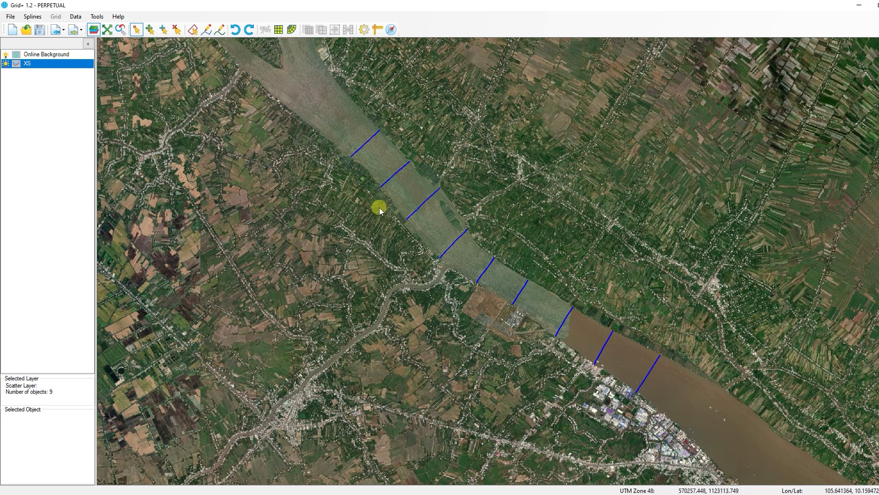
pyautogui.hotkey('alt', 'r')
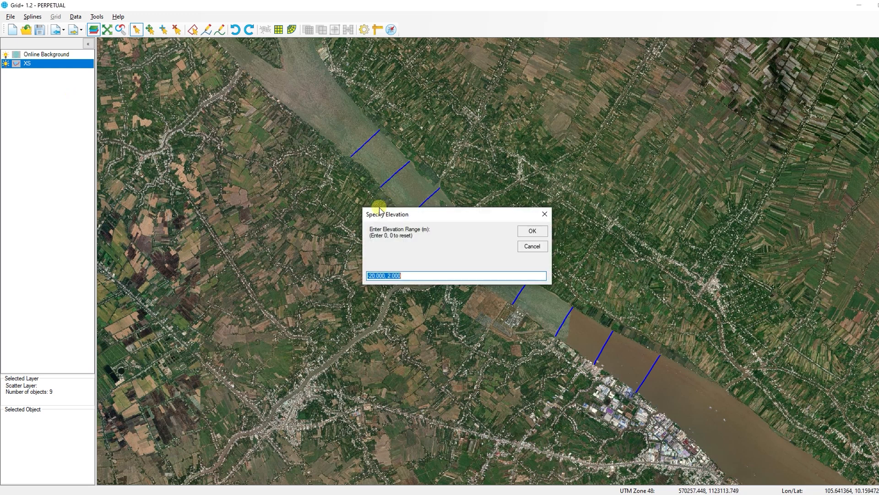
pyautogui.click(386, 275)
pyautogui.moveTo(385, 275); pyautogui.dragTo(361, 276)
pyautogui.write('-15,')
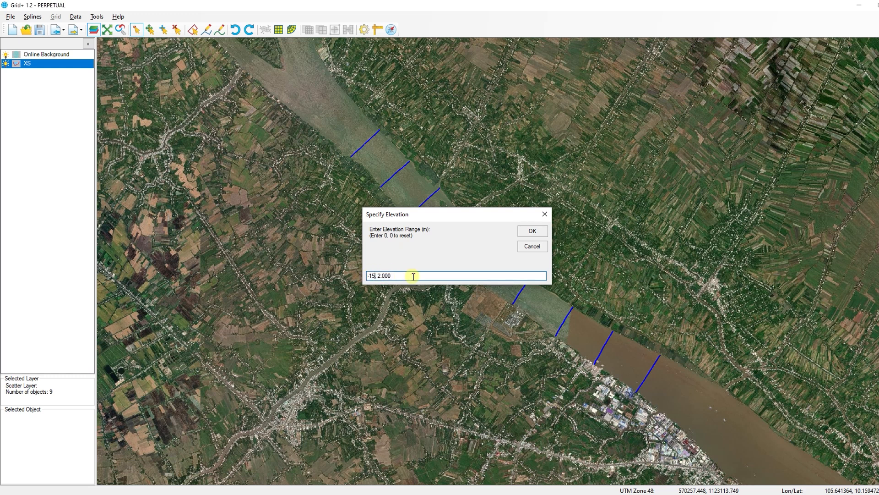
pyautogui.moveTo(394, 275); pyautogui.dragTo(380, 274)
pyautogui.write('0')
pyautogui.click(518, 229)
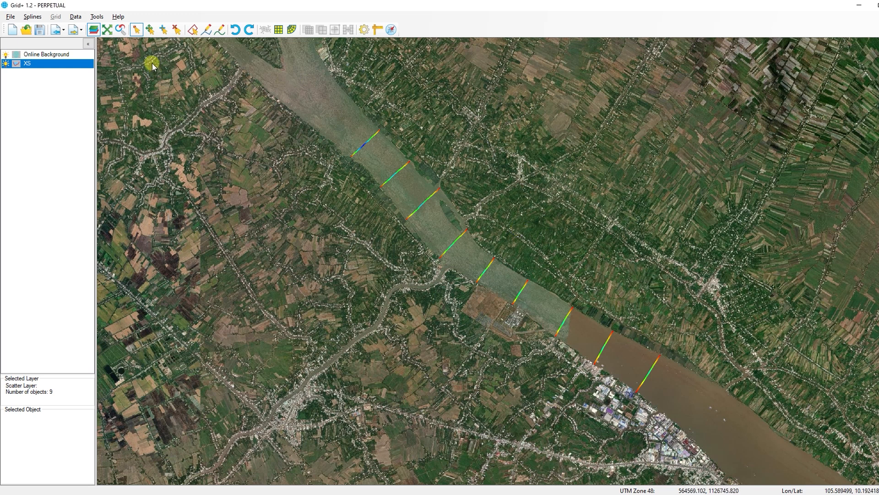
# Select cross-section XS02 and open its cross-section profile view.
pyautogui.click(136, 29)
pyautogui.click(390, 175)
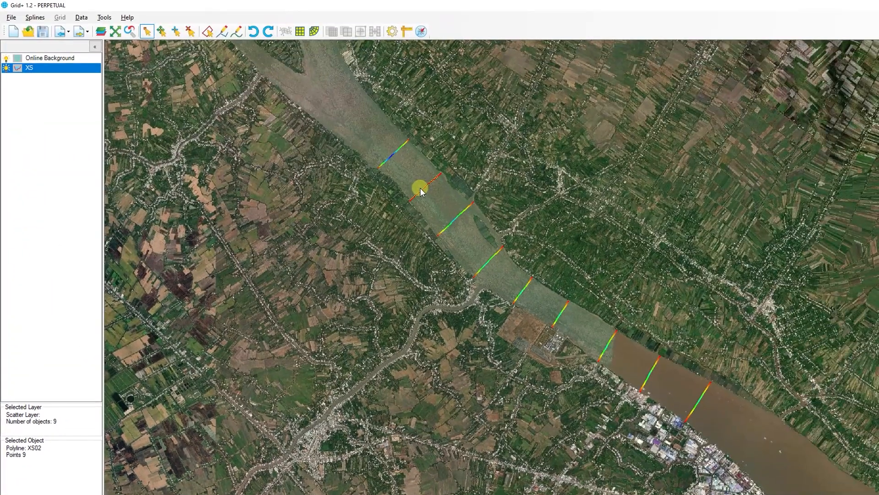
pyautogui.rightClick(420, 189)
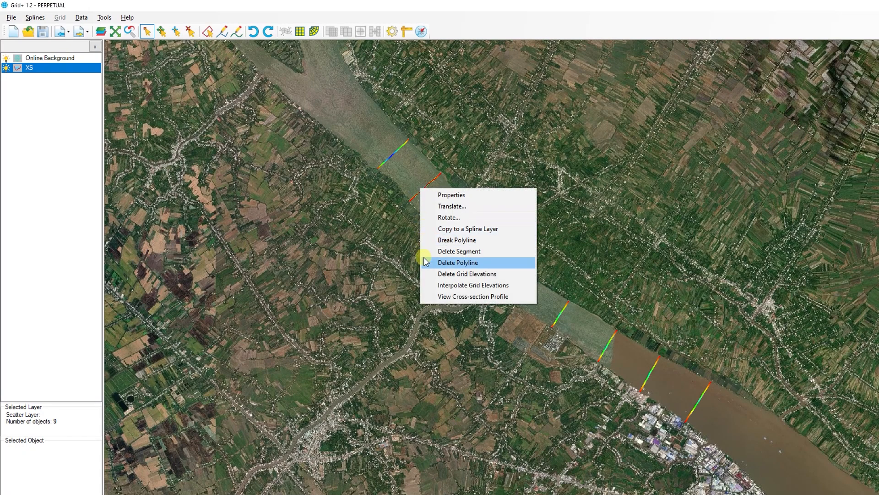
pyautogui.click(471, 296)
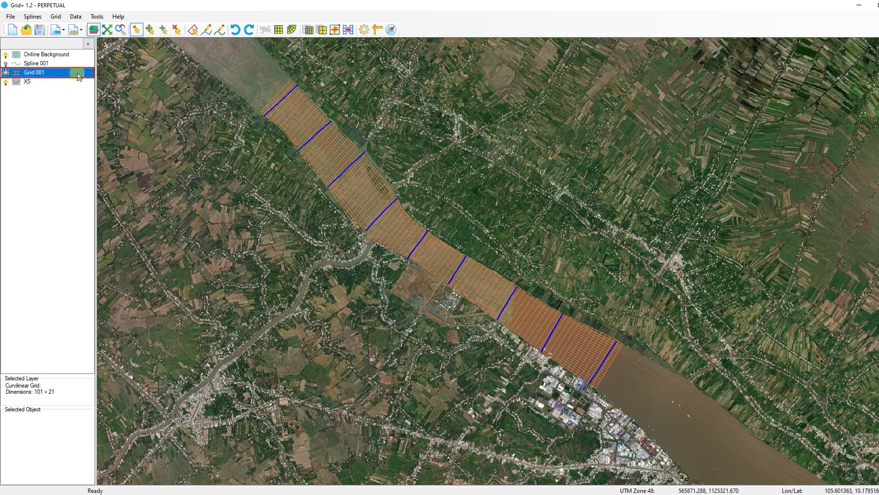
# Run grid bathymetry interpolation on Grid 001 using Inverse Distance Weighting, updating missing data only.
pyautogui.click(82, 18)
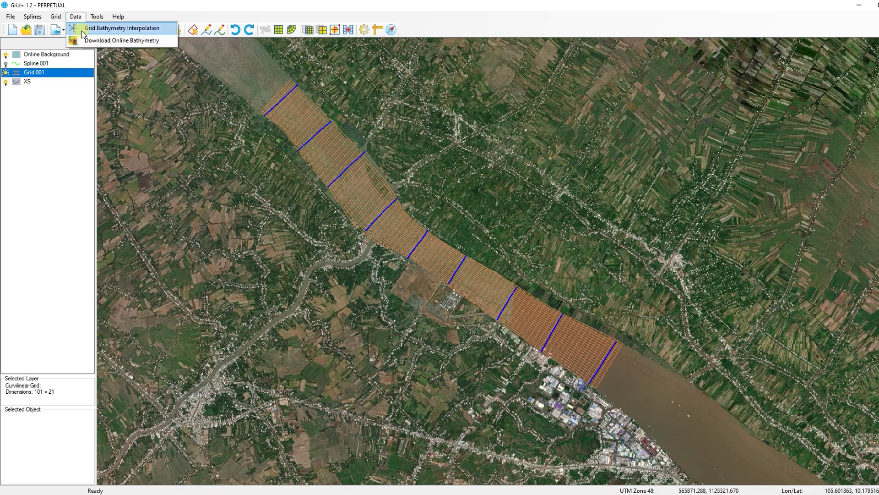
pyautogui.click(83, 30)
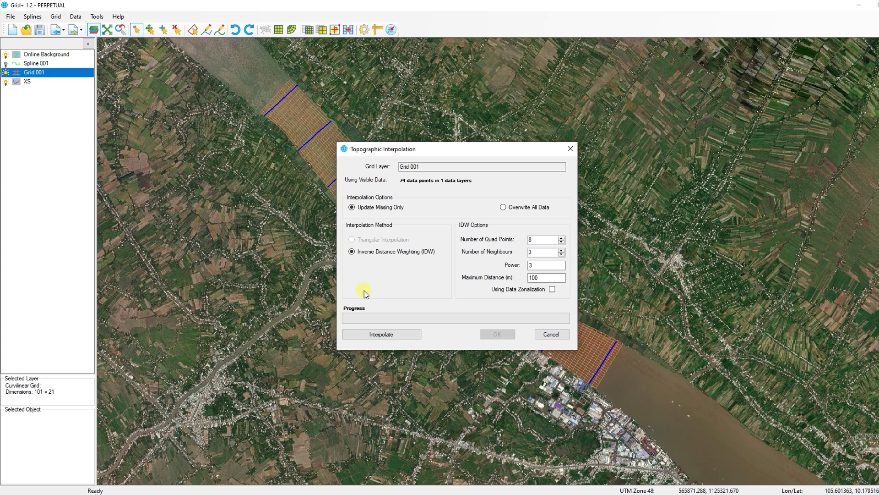
pyautogui.click(402, 334)
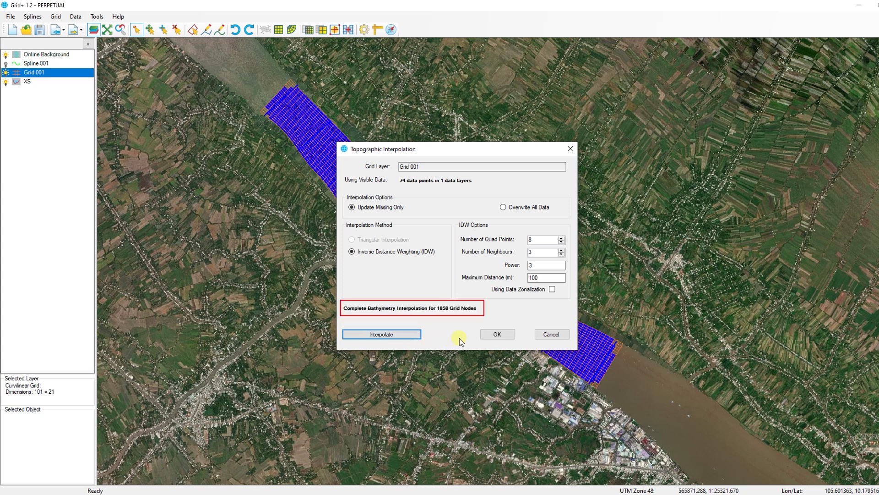
pyautogui.click(485, 337)
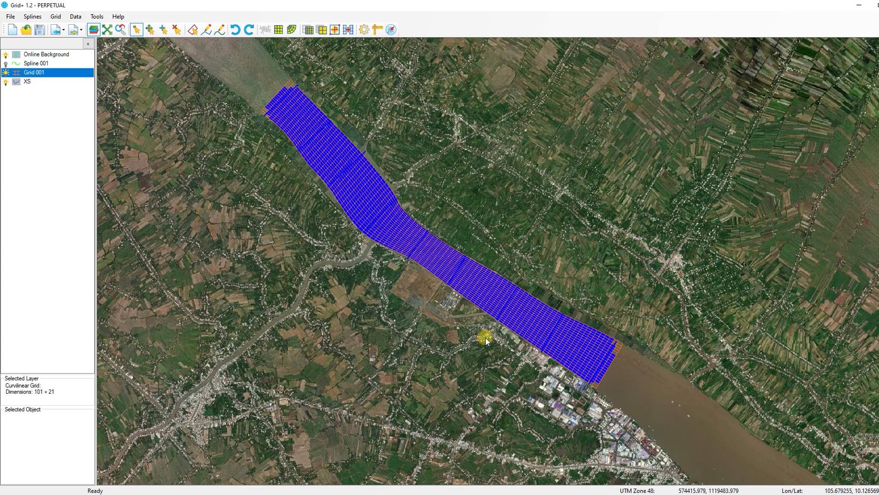
# Display Bottom Elevation as the shown property of Grid 001.
pyautogui.rightClick(59, 75)
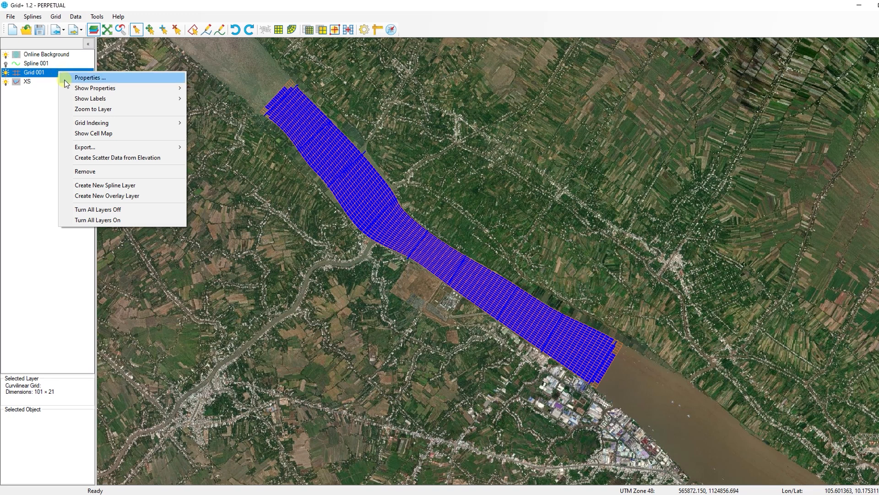
pyautogui.moveTo(91, 88)
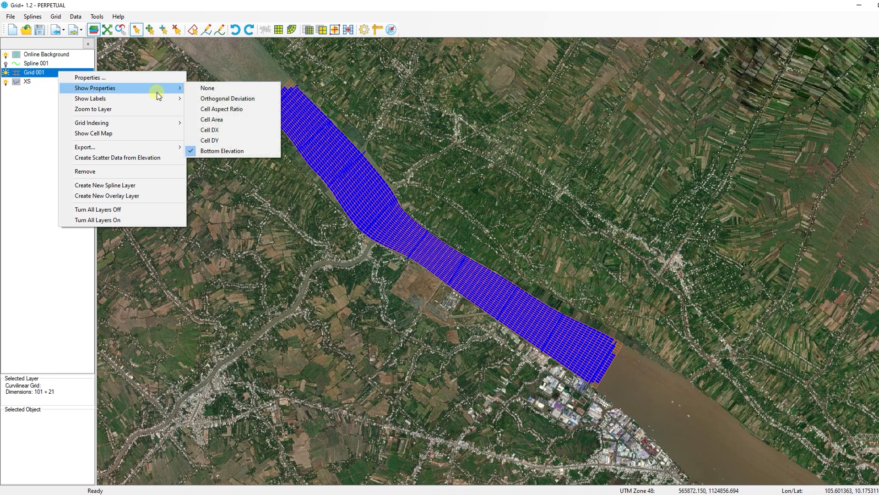
pyautogui.click(215, 150)
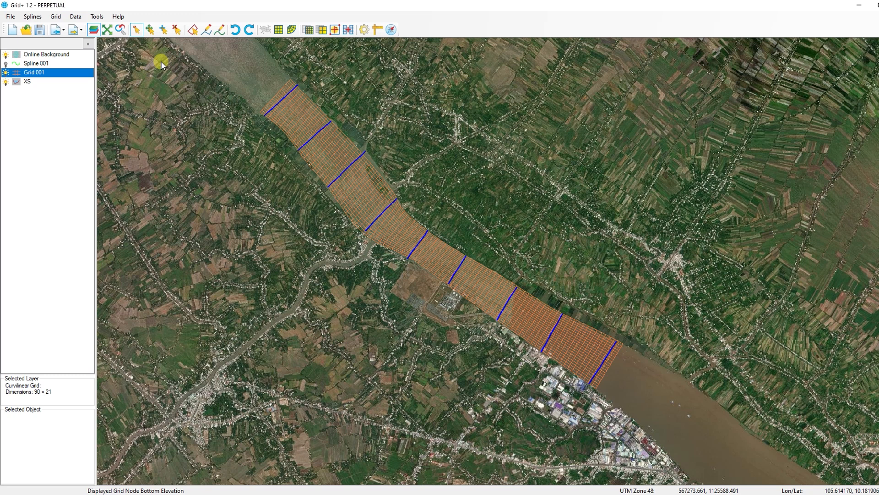
# Draw a closed polyline around the grid and cross-sections as a new overlay layer.
pyautogui.click(207, 35)
pyautogui.click(289, 65)
pyautogui.click(239, 120)
pyautogui.rightClick(313, 228)
pyautogui.click(615, 417)
pyautogui.click(650, 334)
pyautogui.rightClick(287, 65)
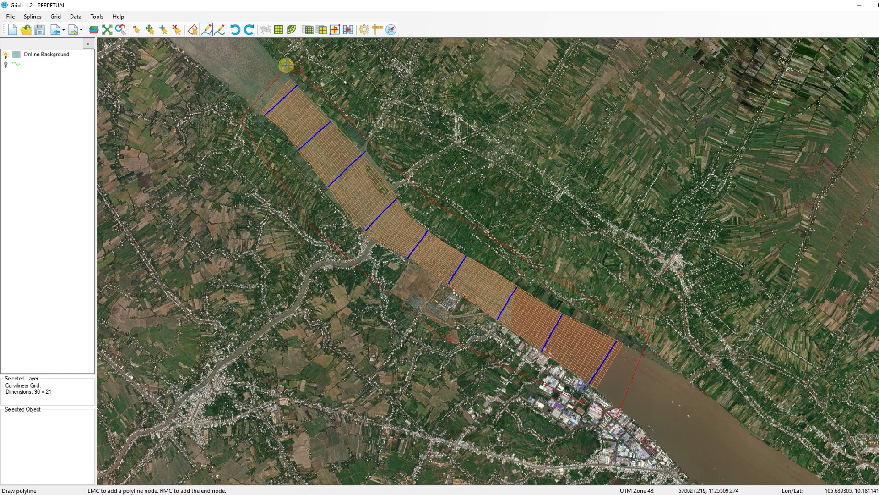
pyautogui.press('Escape')
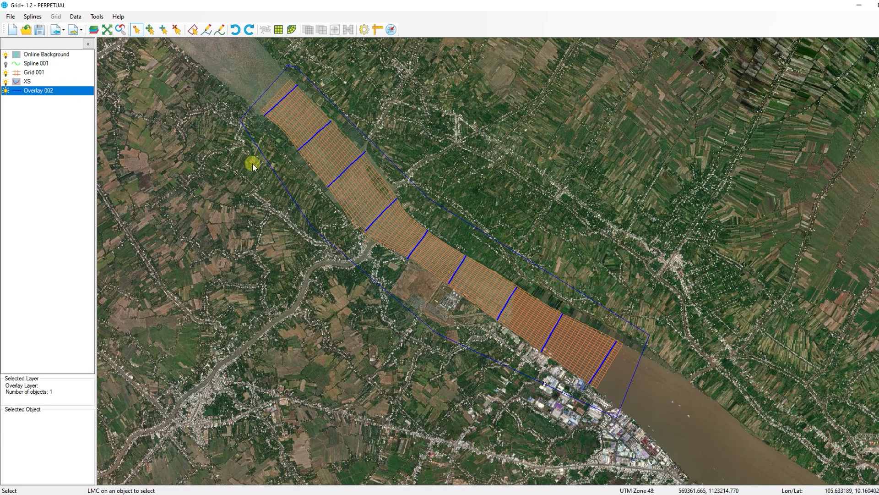
# Interpolate grid elevations from the cross-sections inside the drawn polygon.
pyautogui.click(281, 183)
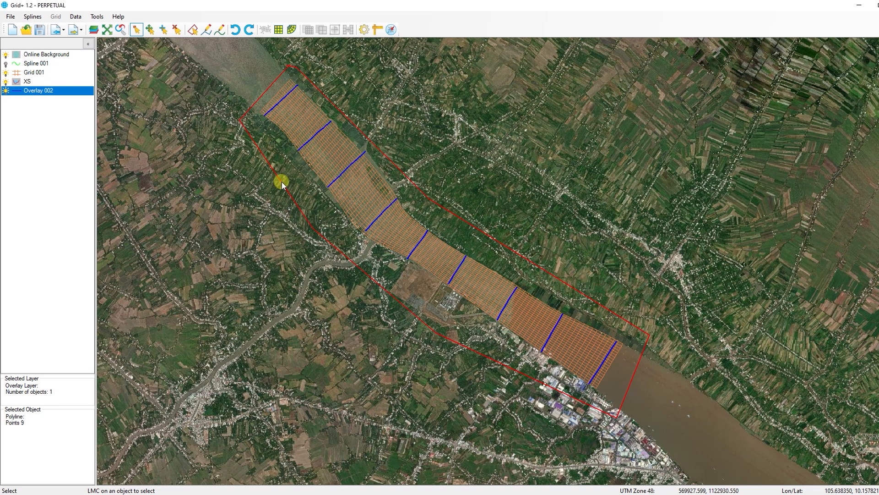
pyautogui.rightClick(281, 182)
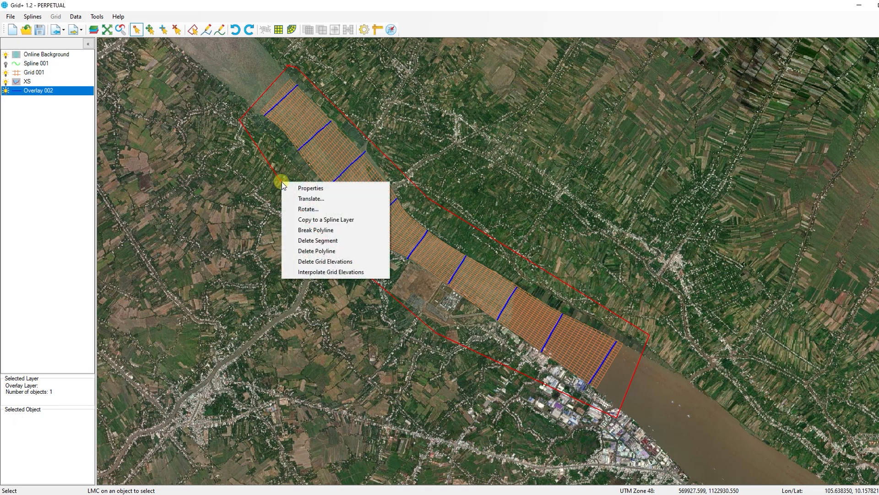
pyautogui.click(294, 272)
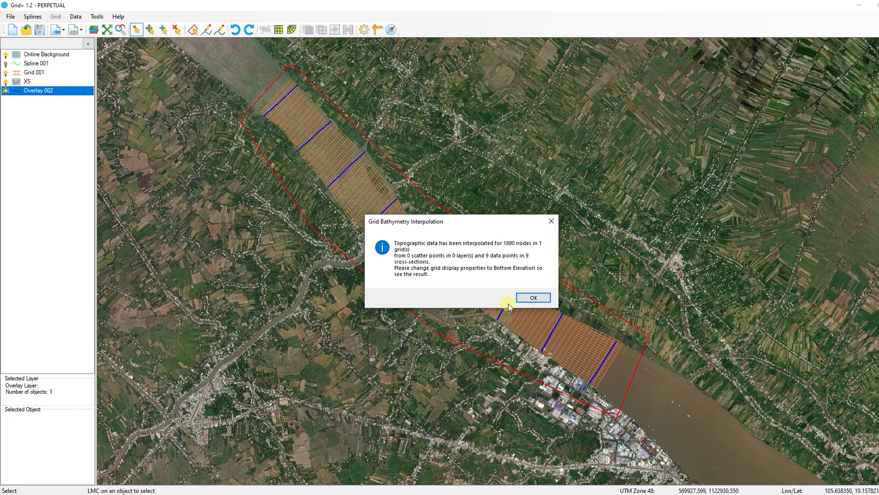
# Close the interpolation message and switch Grid 001's displayed property to Bottom Elevation.
pyautogui.click(520, 298)
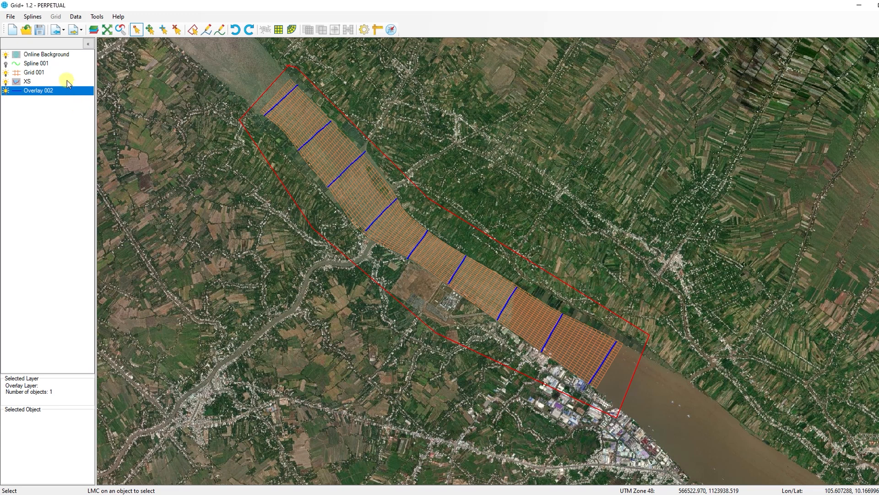
pyautogui.click(49, 73)
pyautogui.rightClick(51, 73)
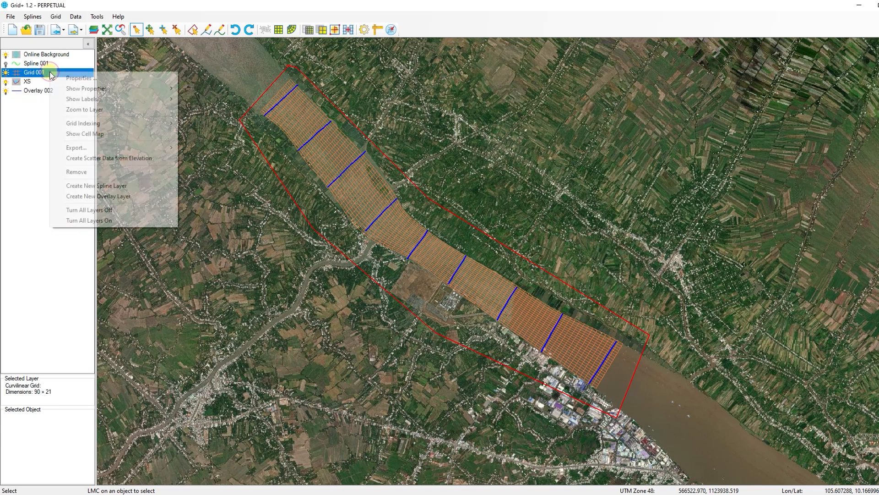
pyautogui.moveTo(96, 89)
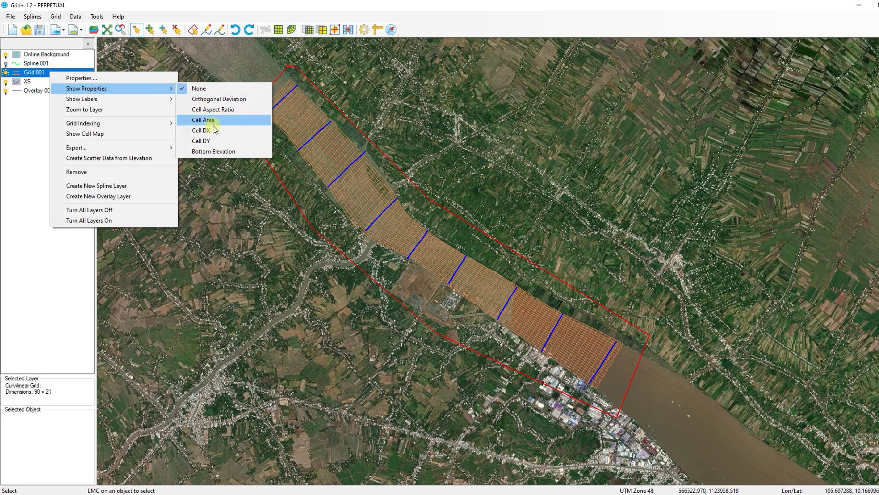
pyautogui.click(239, 152)
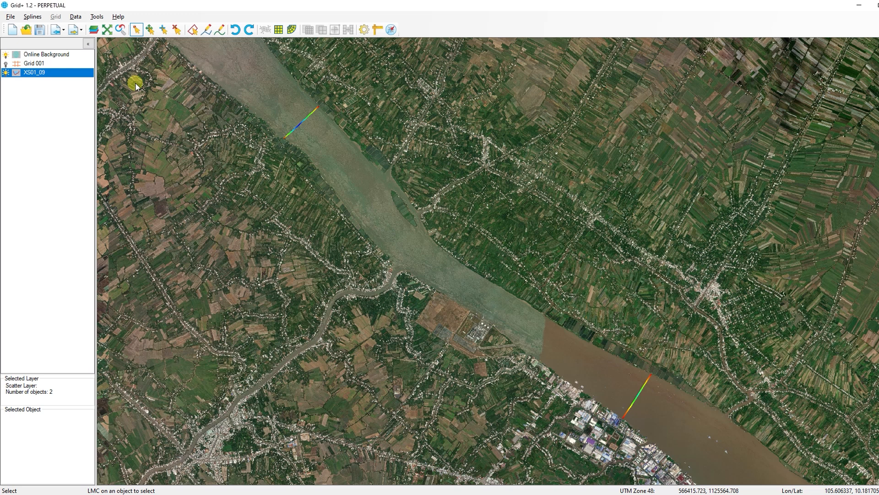
# Turn on Grid 001 and draw a closed polyline around the upstream cross-section as a new overlay.
pyautogui.click(7, 64)
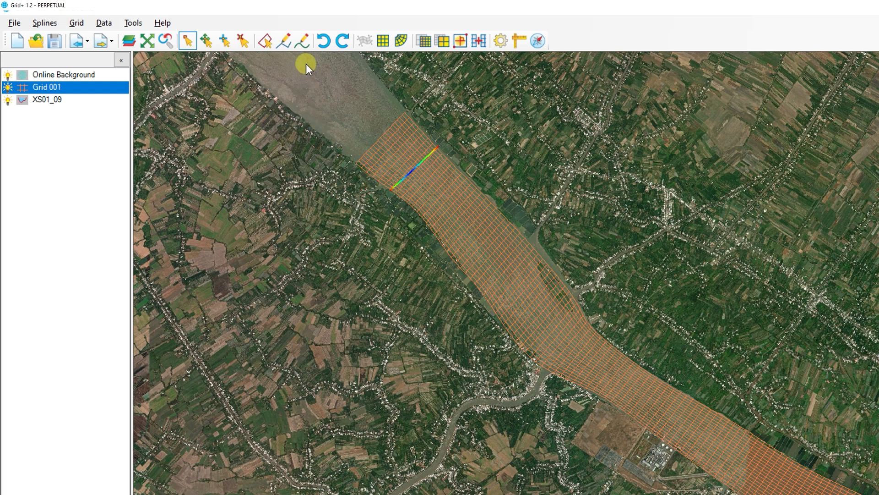
pyautogui.click(285, 42)
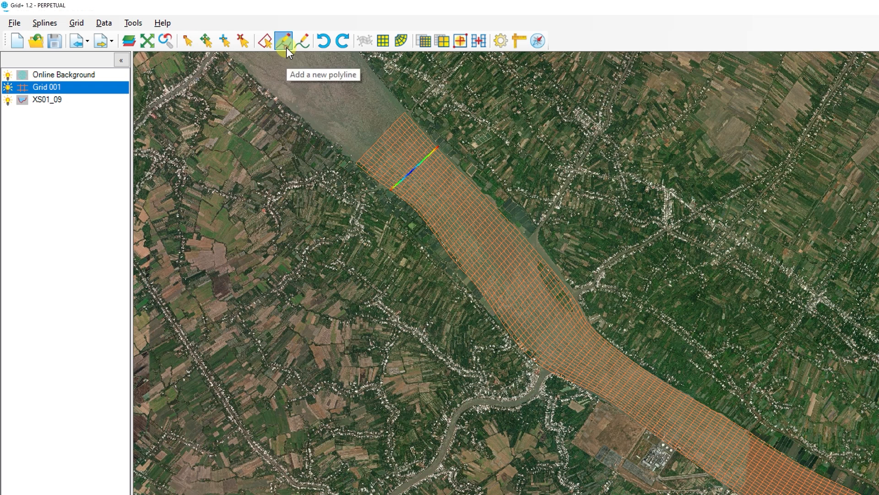
pyautogui.click(432, 131)
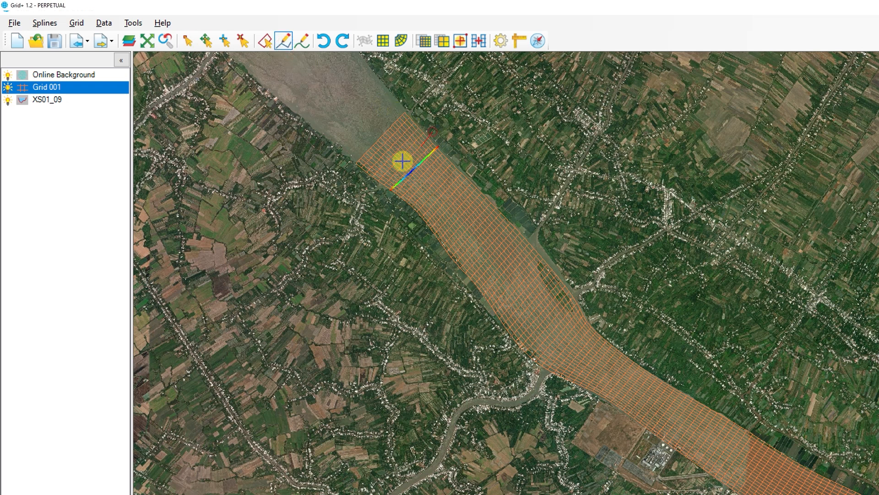
pyautogui.click(379, 188)
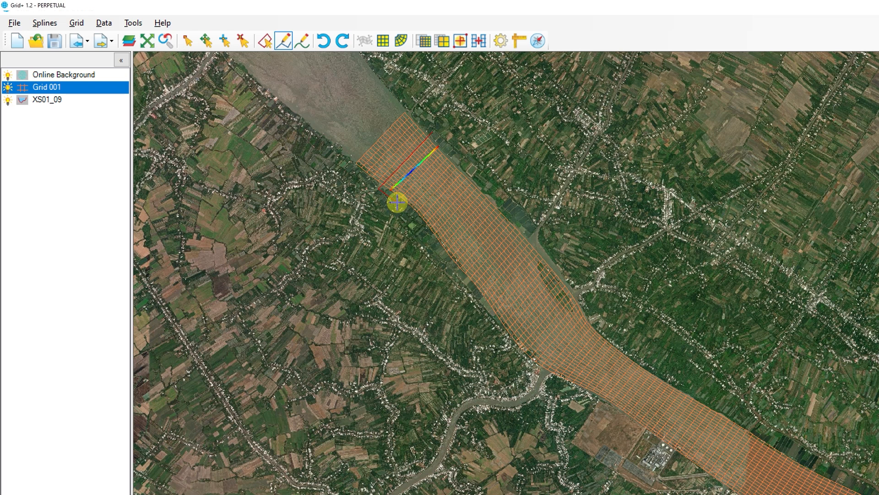
pyautogui.doubleClick(447, 148)
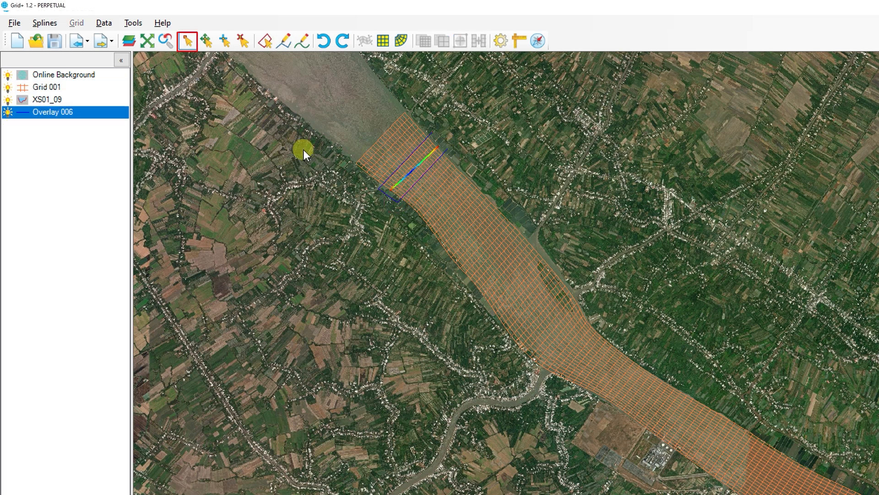
# Interpolate grid elevations from the cross-section inside the upstream polygon.
pyautogui.click(90, 113)
pyautogui.rightClick(397, 202)
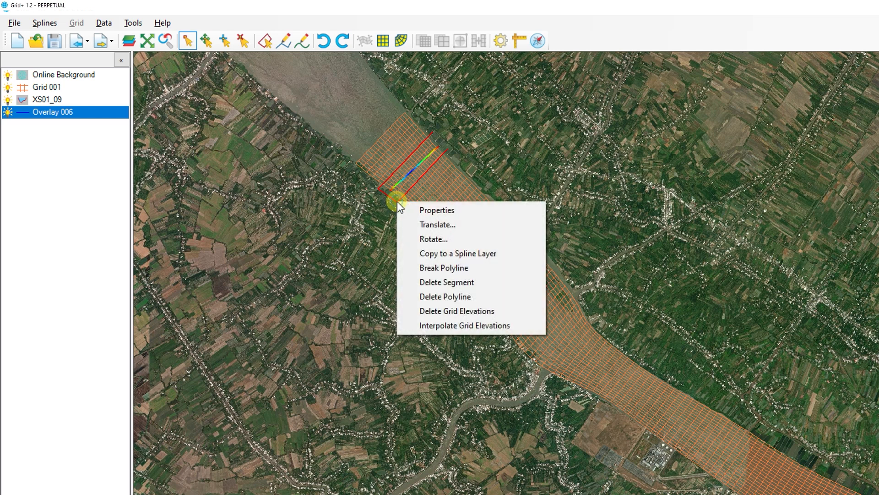
pyautogui.click(420, 326)
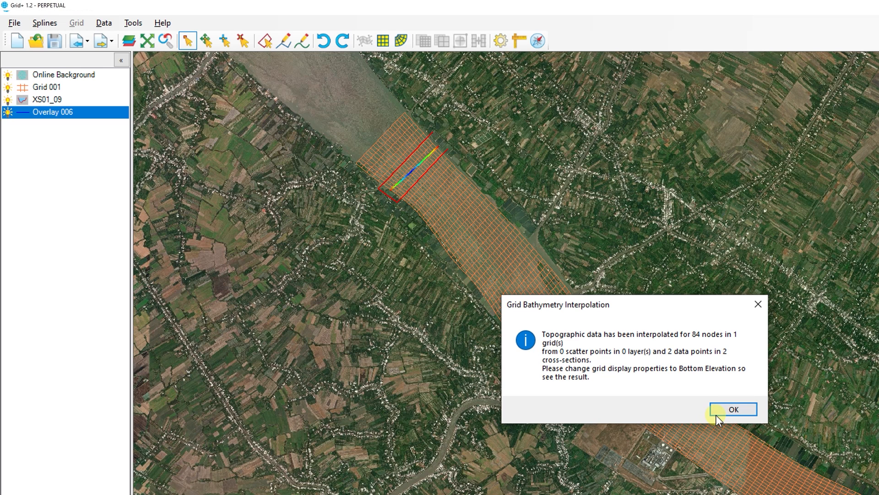
pyautogui.click(718, 410)
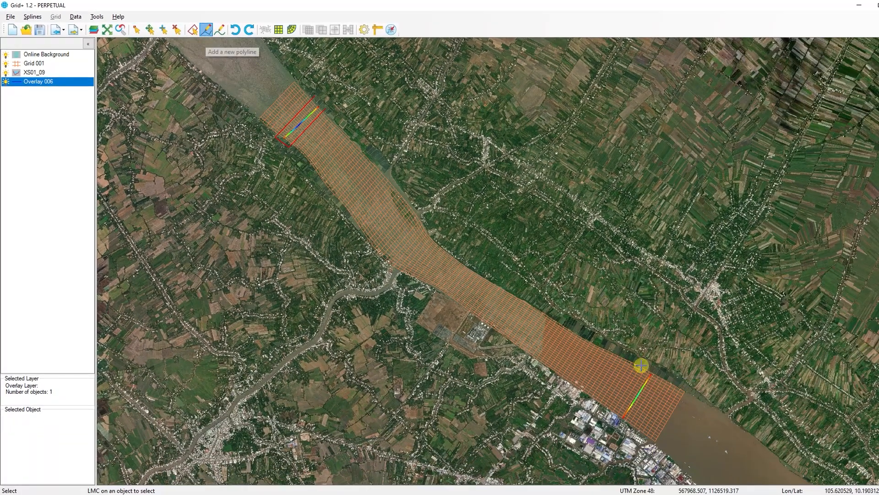
# Draw a closed polyline around the downstream cross-section.
pyautogui.click(641, 365)
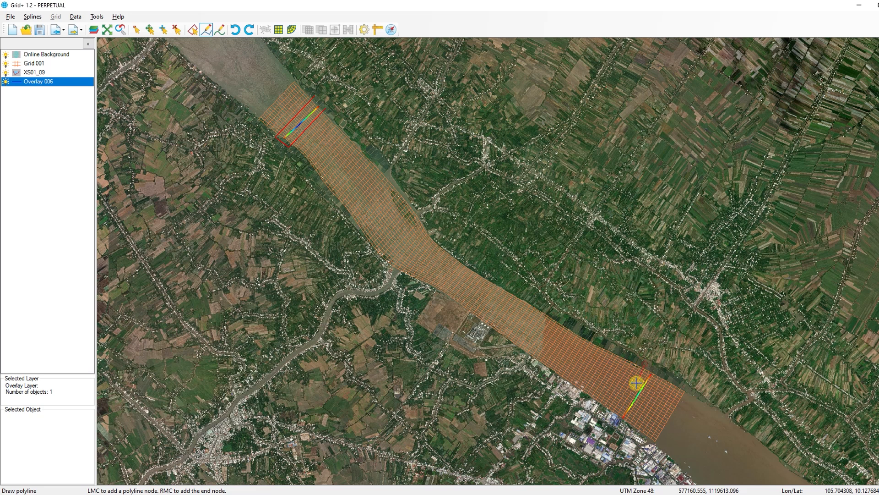
pyautogui.click(613, 417)
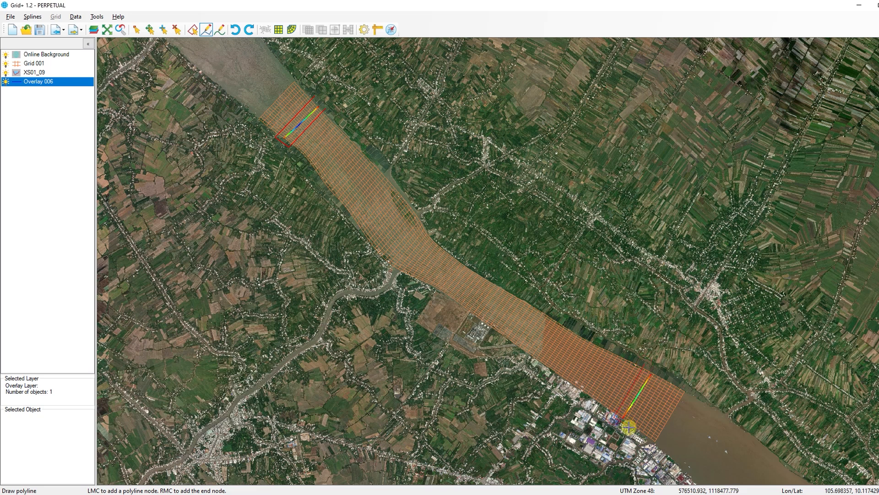
pyautogui.rightClick(659, 375)
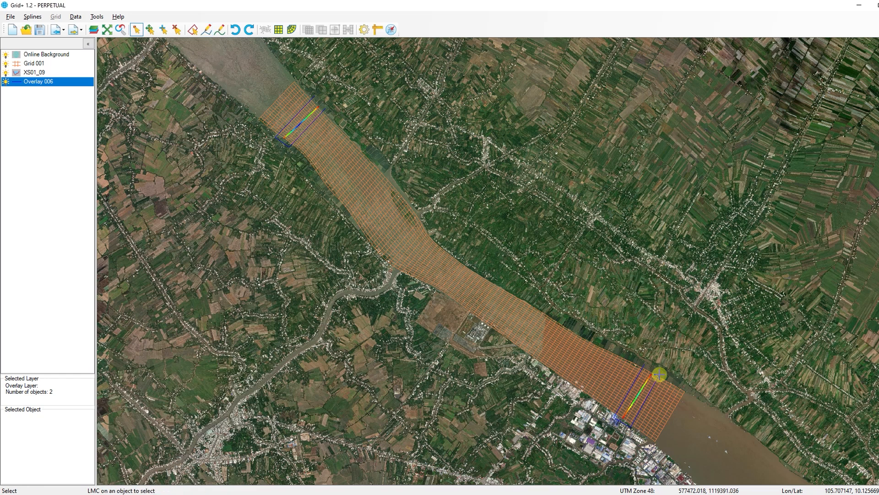
# Interpolate grid elevations from the cross-section inside the downstream polygon.
pyautogui.click(628, 426)
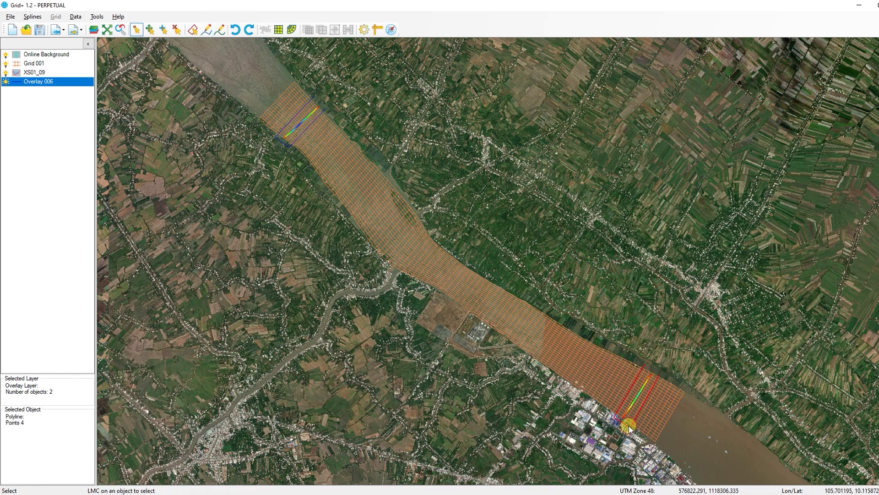
pyautogui.rightClick(629, 427)
pyautogui.click(642, 419)
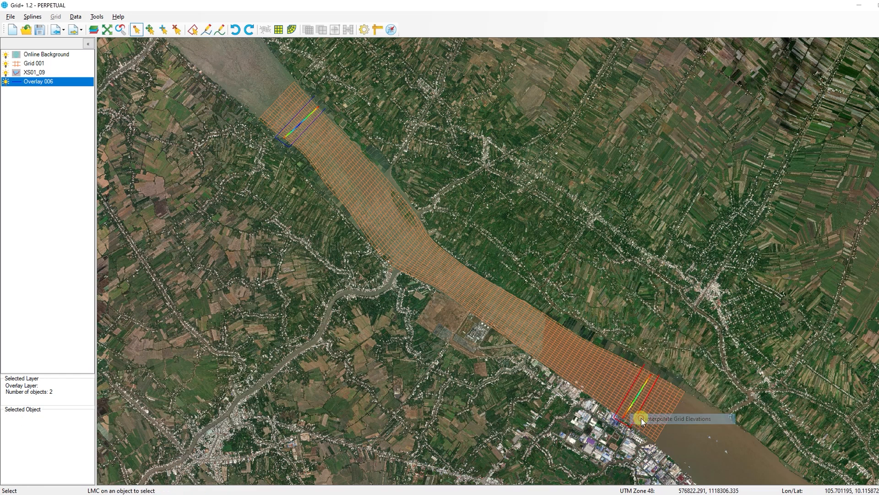
pyautogui.click(534, 298)
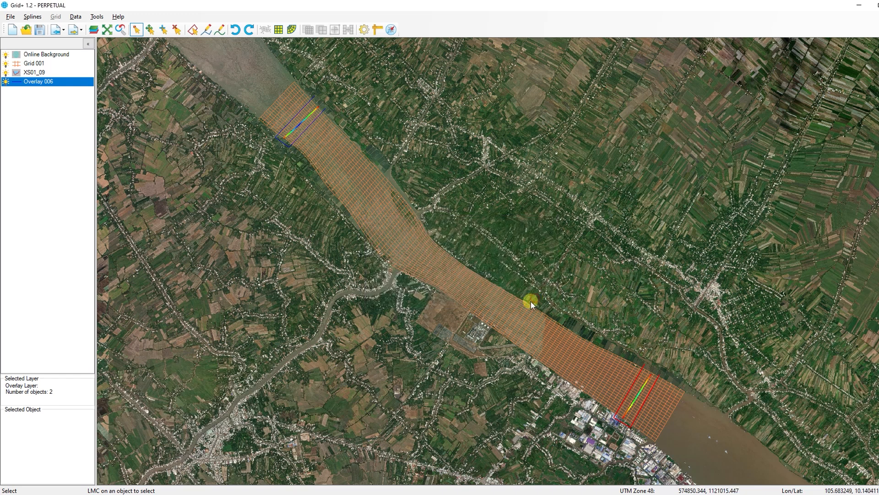
# Display Bottom Elevation as the shown property of Grid 001.
pyautogui.click(50, 67)
pyautogui.rightClick(49, 67)
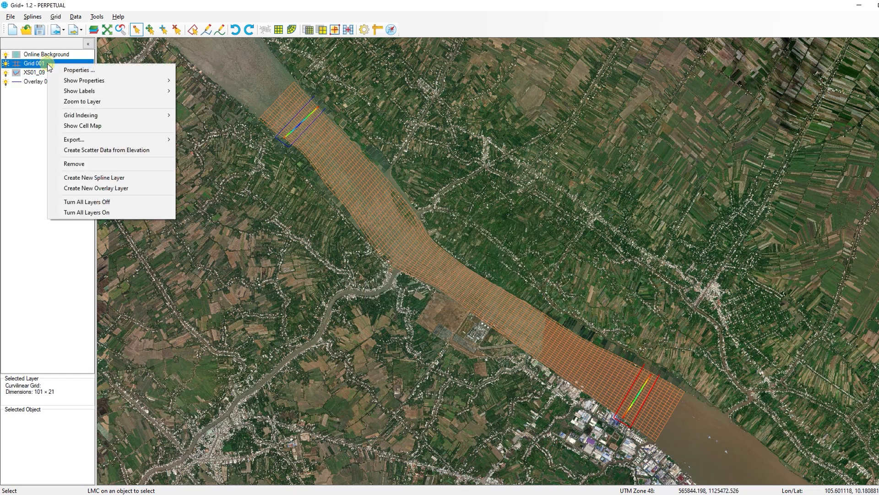
pyautogui.moveTo(60, 81)
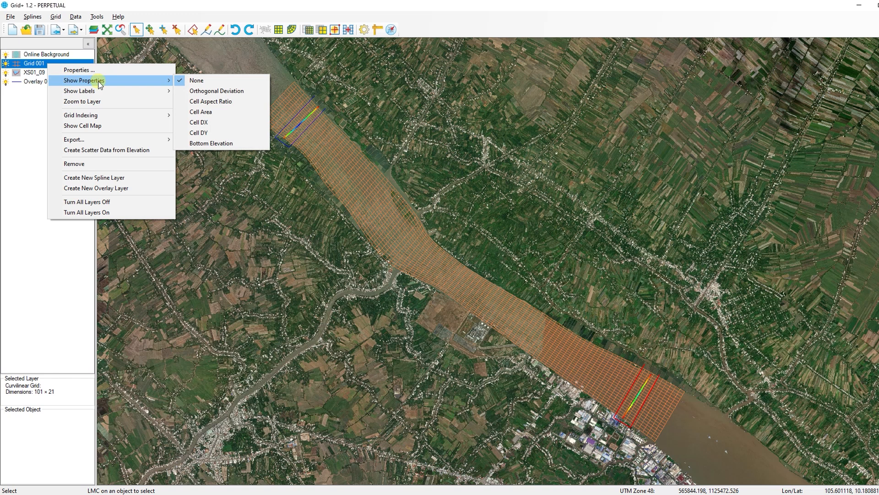
pyautogui.click(211, 142)
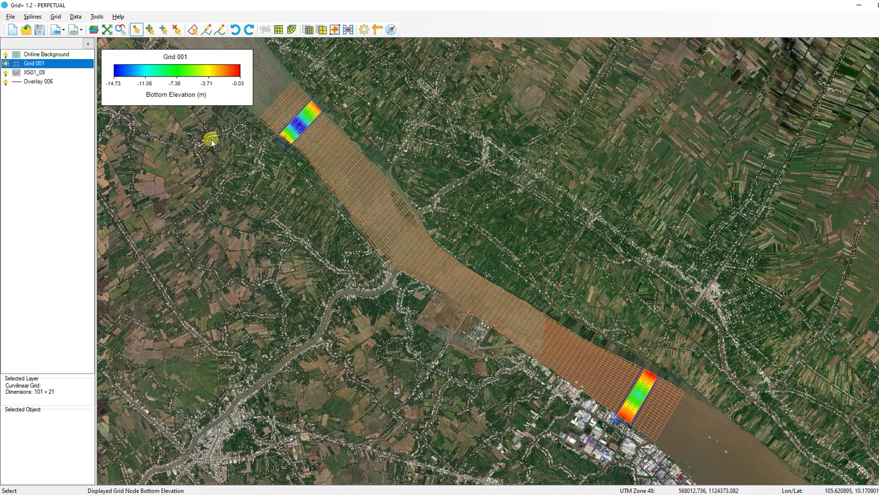
# Select the grid block between the two cross-sections and interpolate its elevation in the I-Direction.
pyautogui.click(71, 64)
pyautogui.click(311, 100)
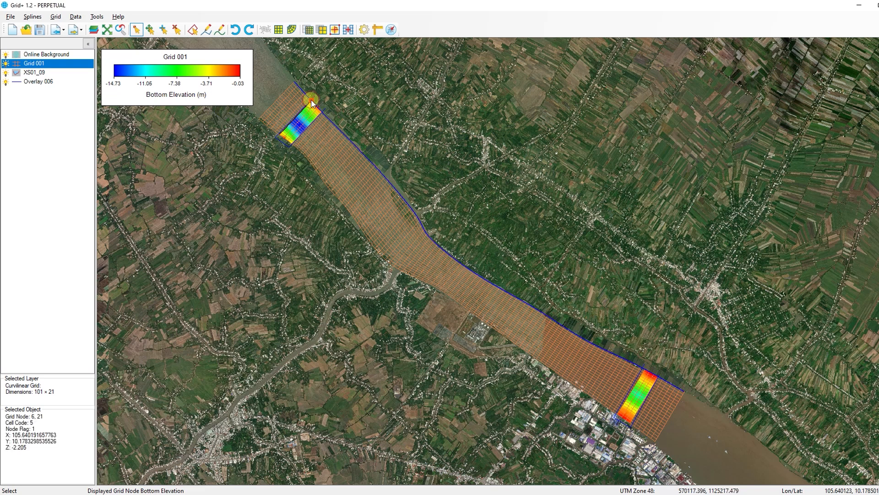
pyautogui.keyDown('shift'); pyautogui.click(630, 422); pyautogui.keyUp('shift')
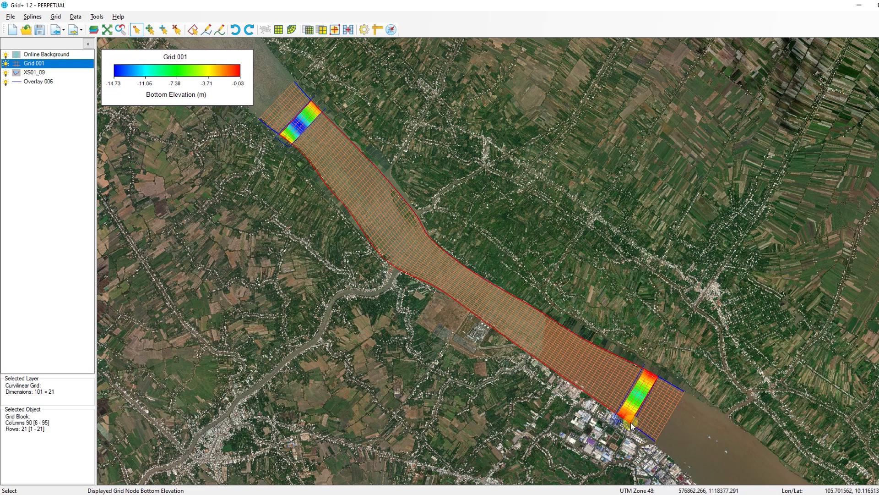
pyautogui.rightClick(520, 293)
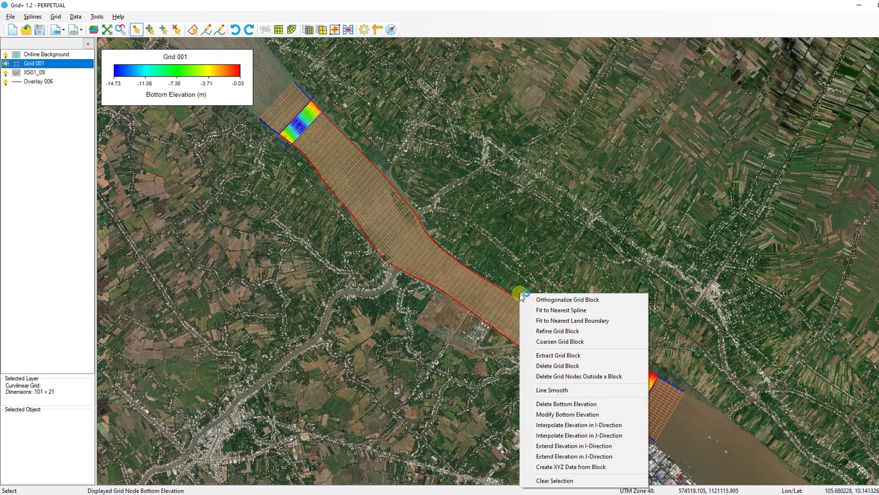
pyautogui.click(546, 425)
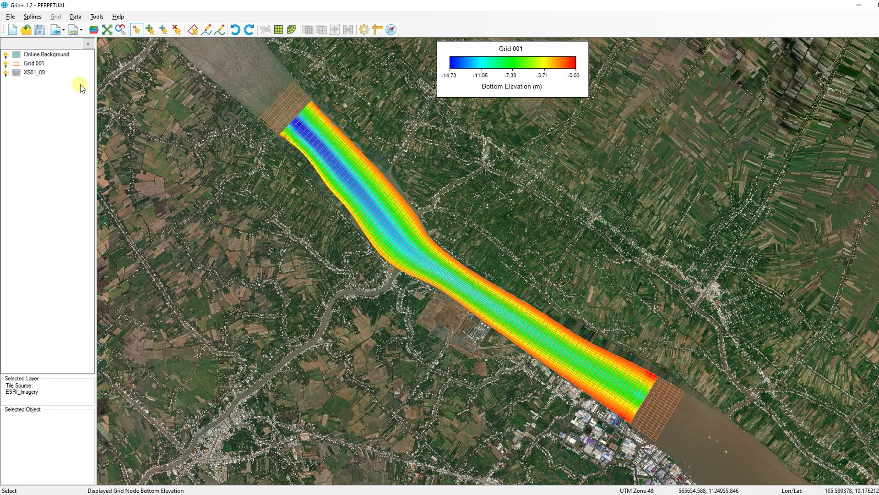
# Select the upstream end block of the grid and extend elevation into it in the I-Direction.
pyautogui.click(48, 64)
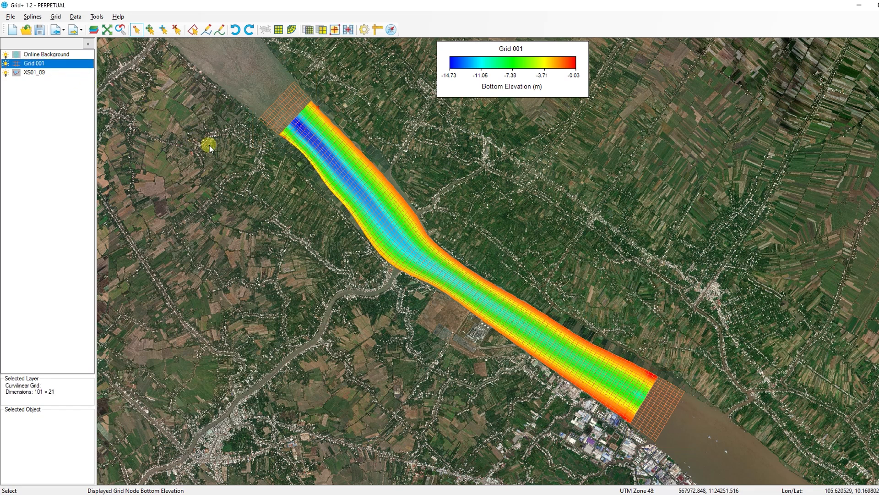
pyautogui.click(295, 81)
pyautogui.click(284, 137)
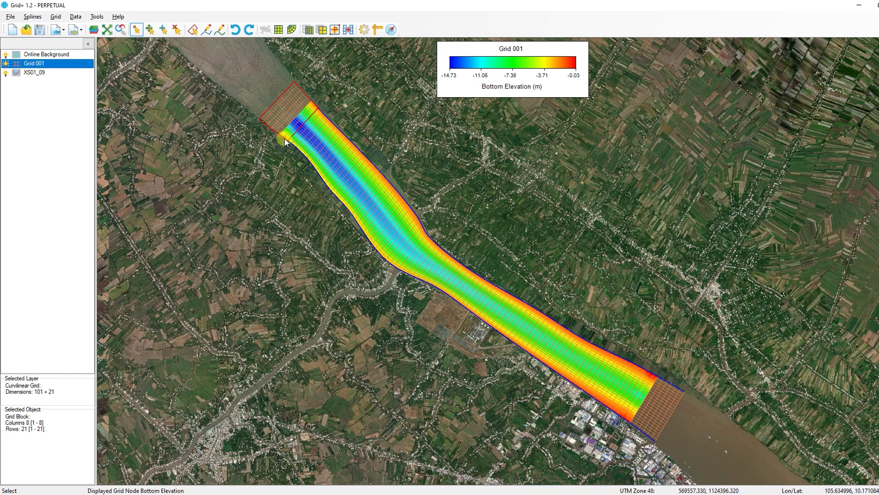
pyautogui.rightClick(284, 138)
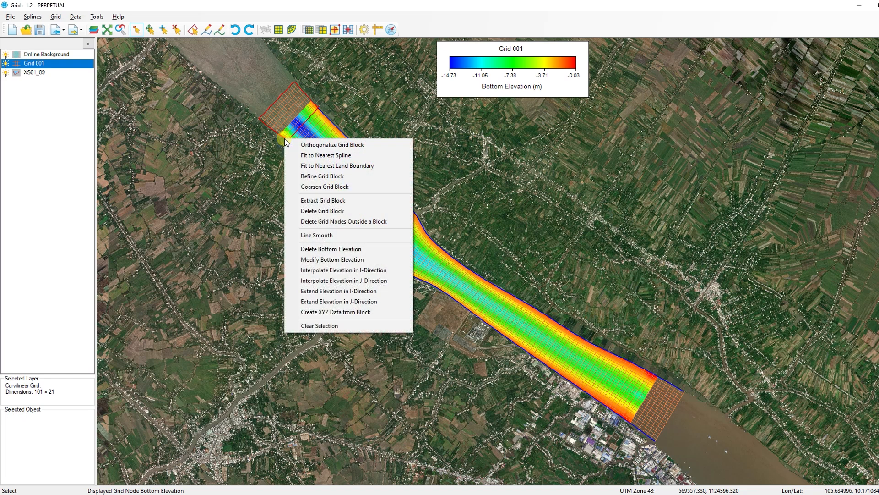
pyautogui.click(302, 294)
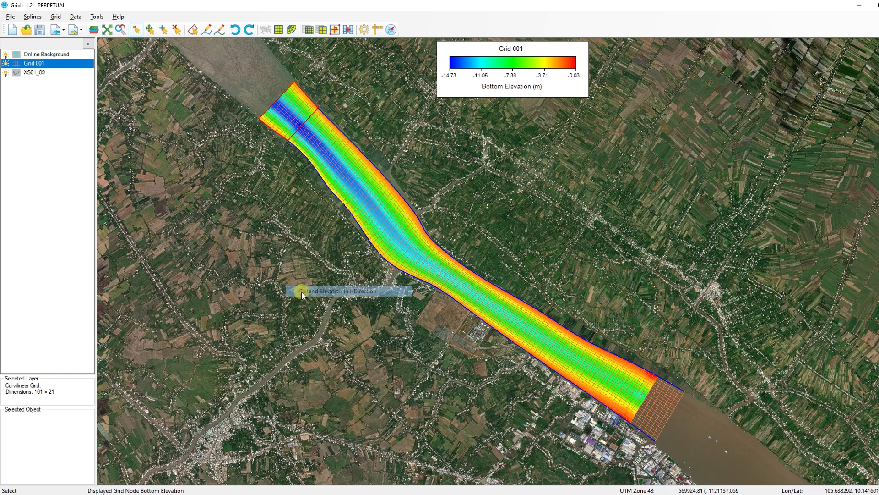
# Select the downstream end block of the grid and extend elevation into it in the I-Direction.
pyautogui.click(648, 372)
pyautogui.click(656, 440)
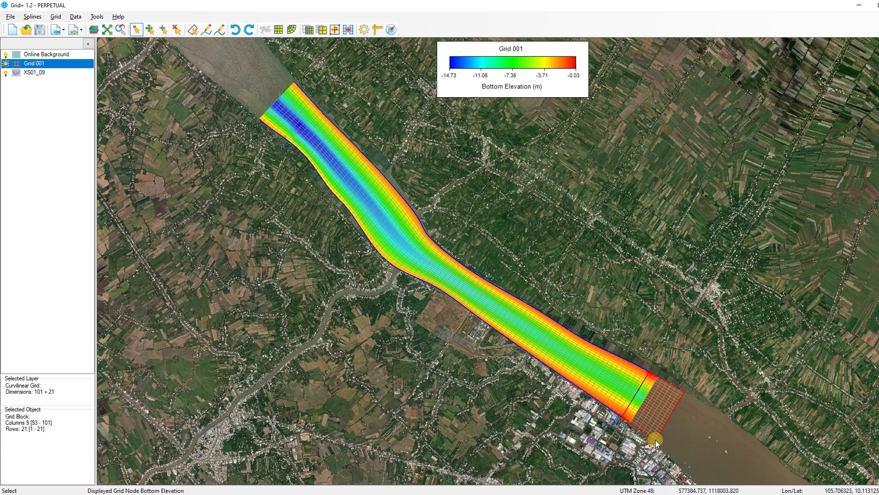
pyautogui.rightClick(655, 439)
pyautogui.click(674, 409)
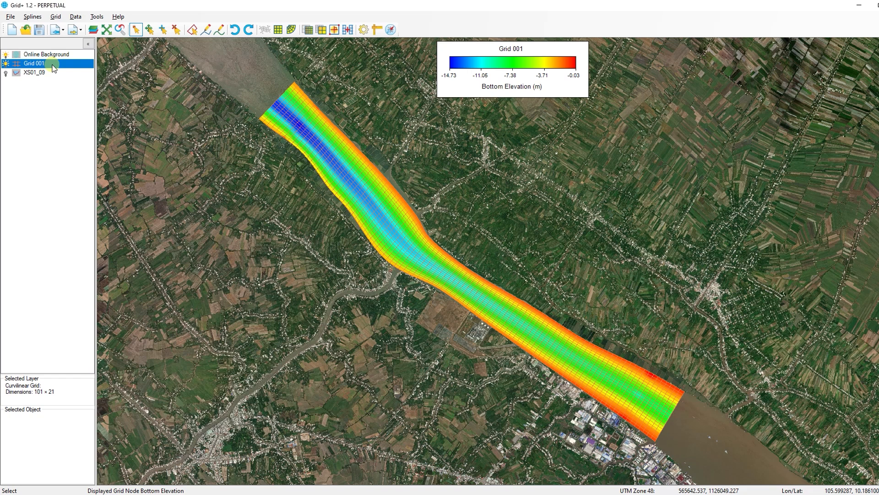
# Create scatter data from Grid 001's bottom elevations and hide the grid layer.
pyautogui.rightClick(55, 67)
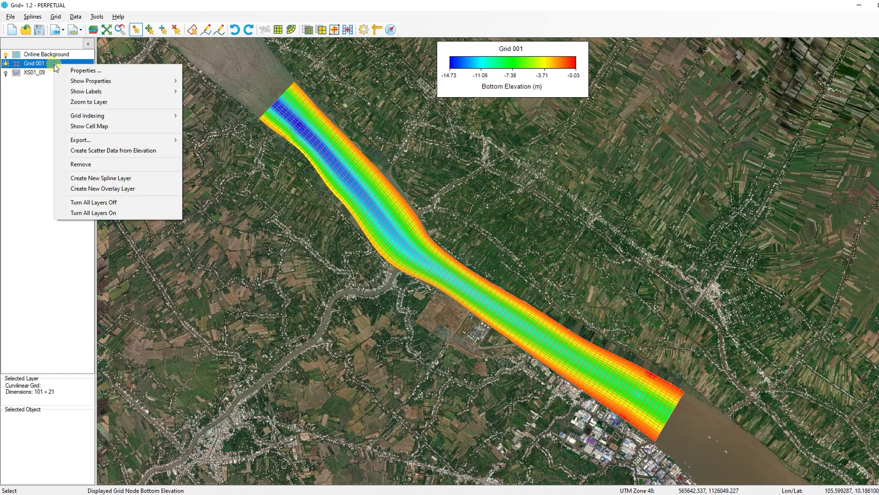
pyautogui.click(61, 151)
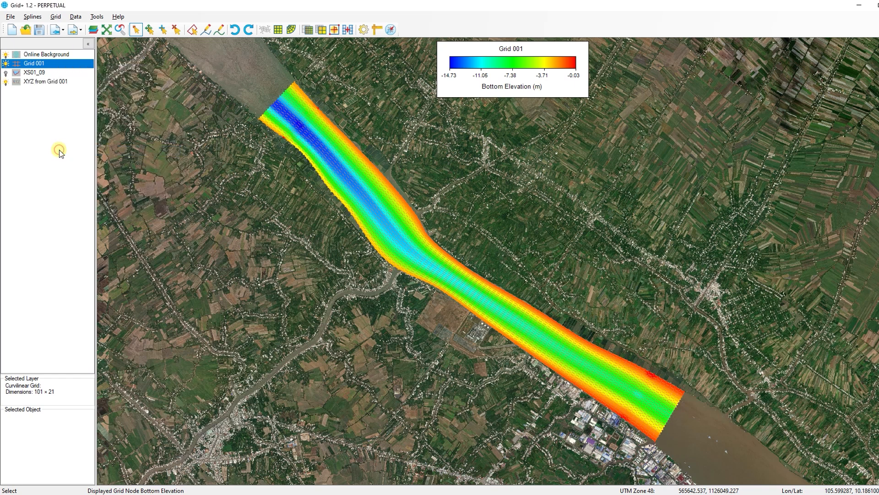
pyautogui.click(6, 64)
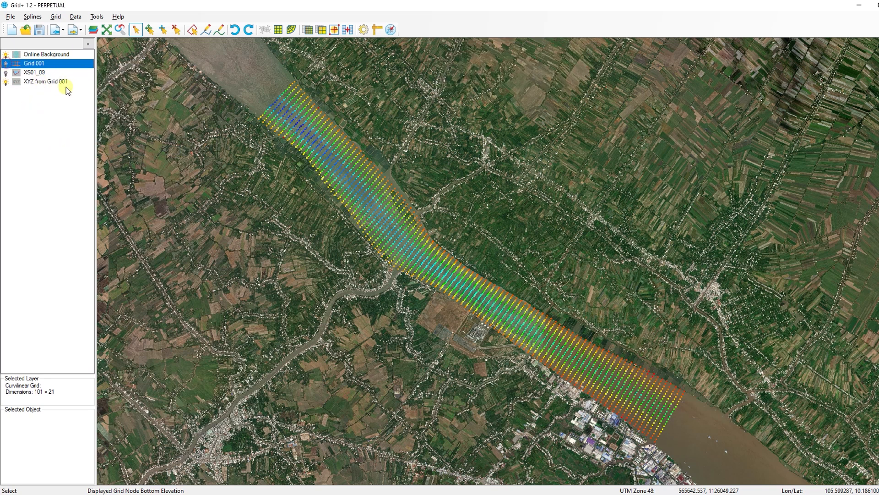
# Export the XYZ from Grid 001 scatter points as a file named Bathymetry.
pyautogui.click(70, 83)
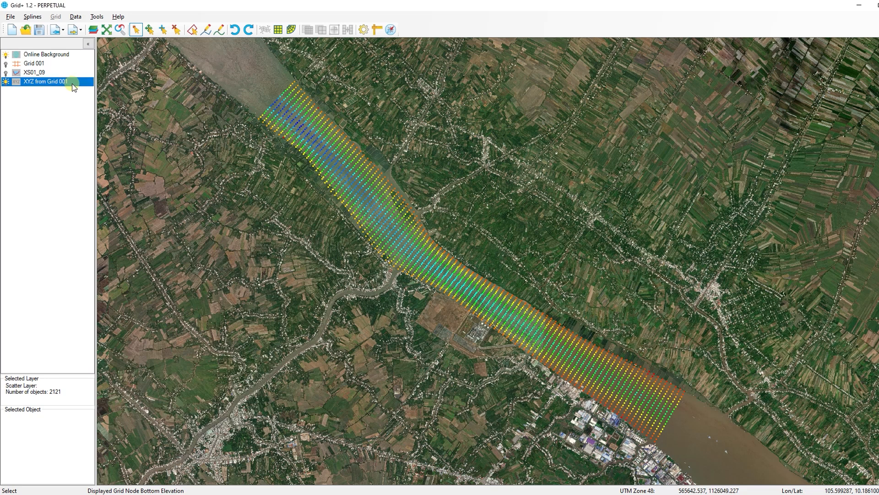
pyautogui.rightClick(74, 83)
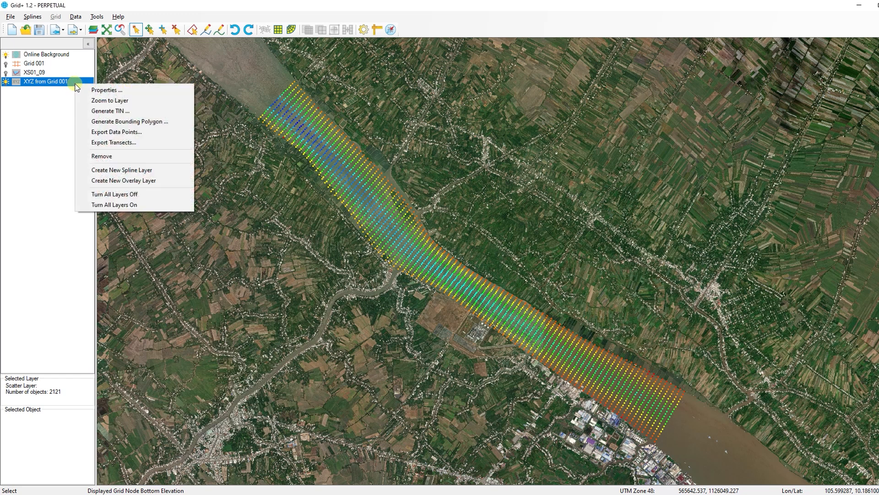
pyautogui.click(79, 133)
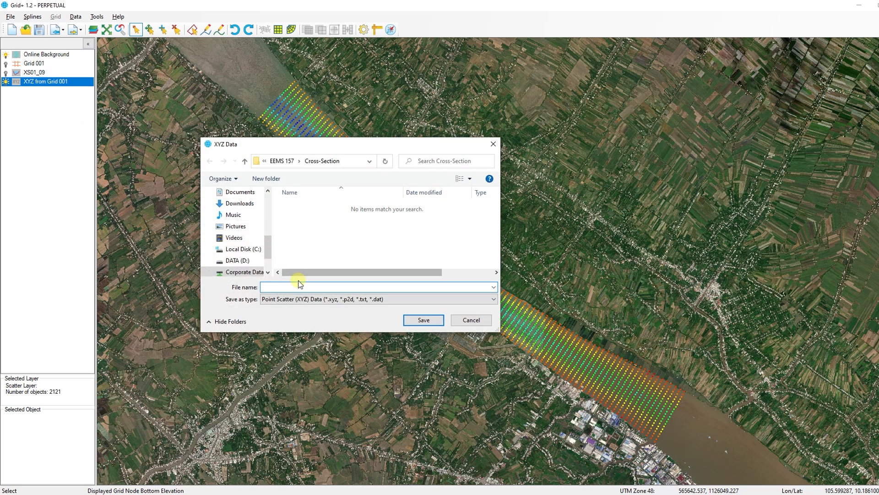
pyautogui.write('Bathymetry')
pyautogui.click(420, 319)
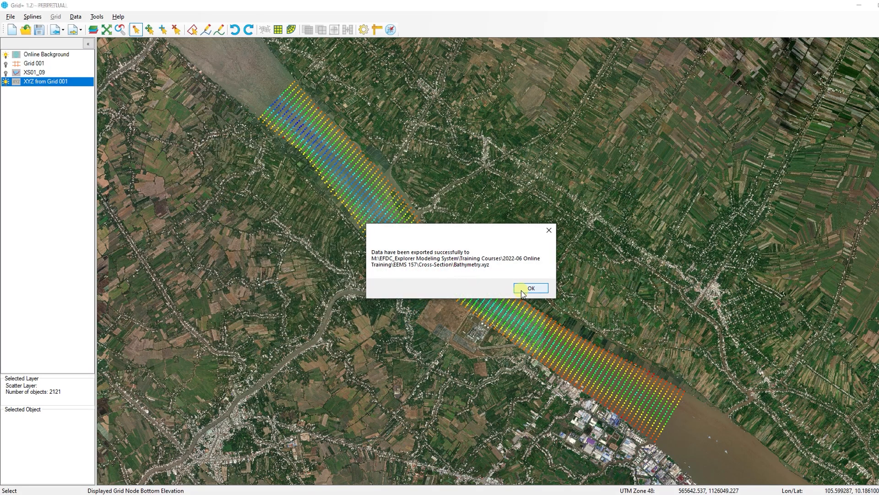
pyautogui.click(522, 289)
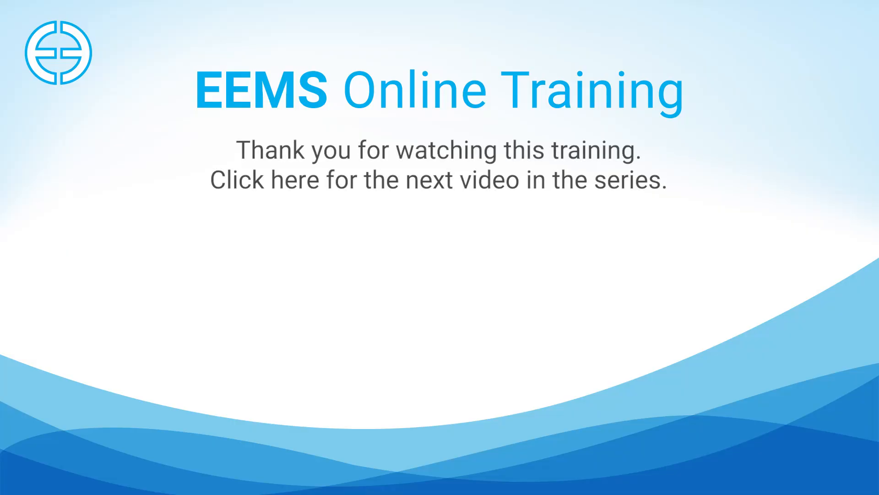